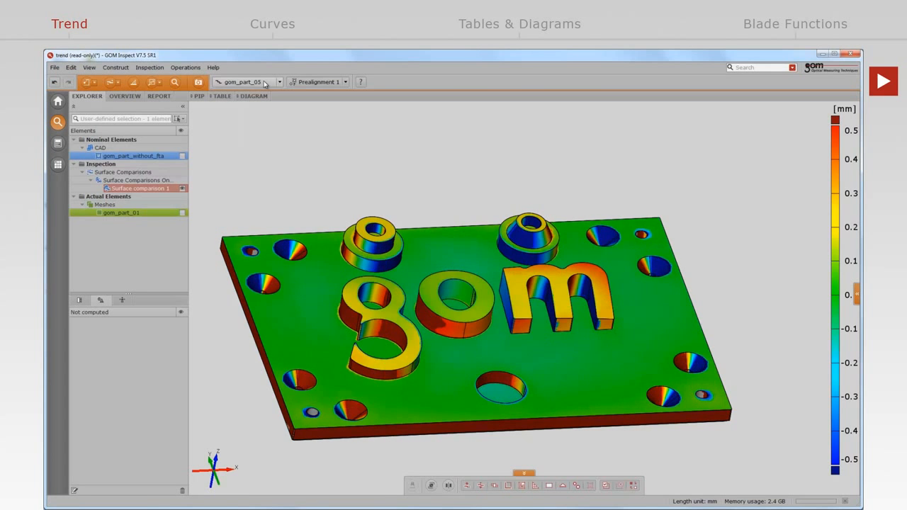
Step through the measured parts of the trend project to compare their surface deviations, ending on gom_part_01.
scroll(265, 84, "down", 1)
scroll(264, 84, "down", 1)
scroll(265, 84, "up", 6)
scroll(264, 84, "up", 1)
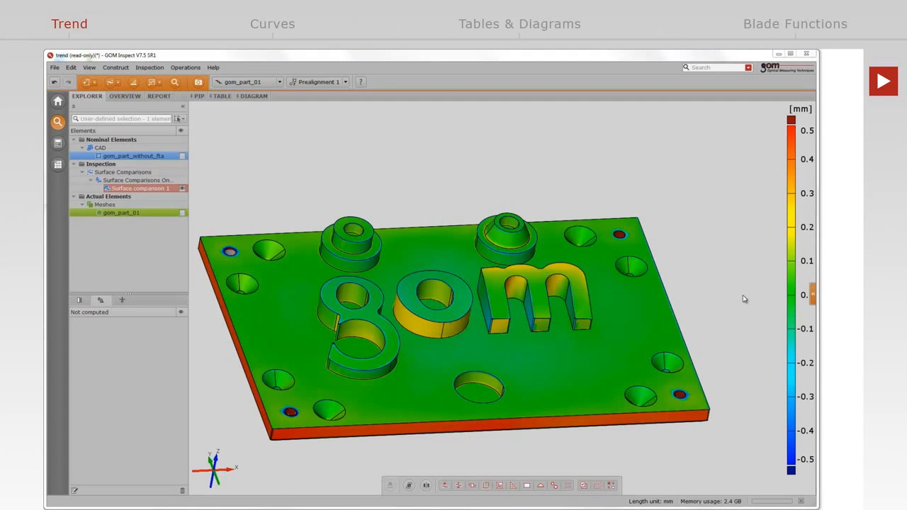
Color the surface comparison by Range across all parts and by Sigma.
right_click(801, 289)
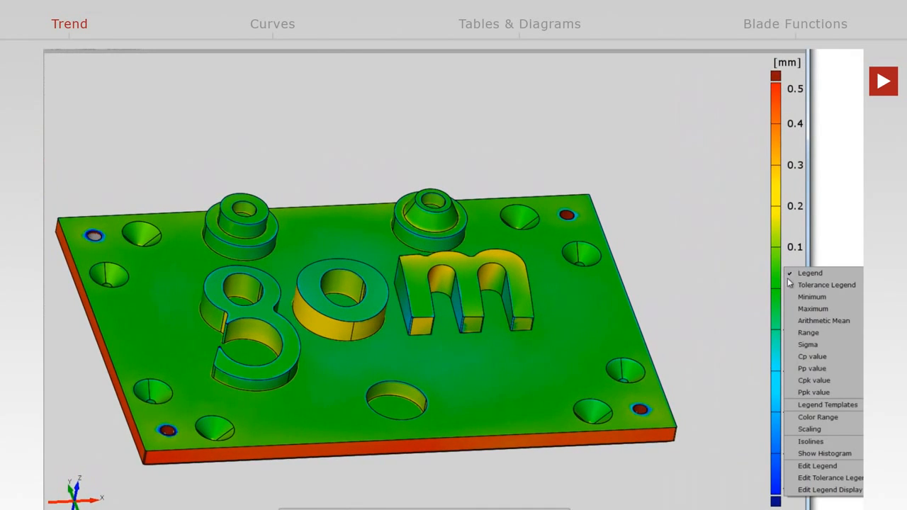
left_click(797, 333)
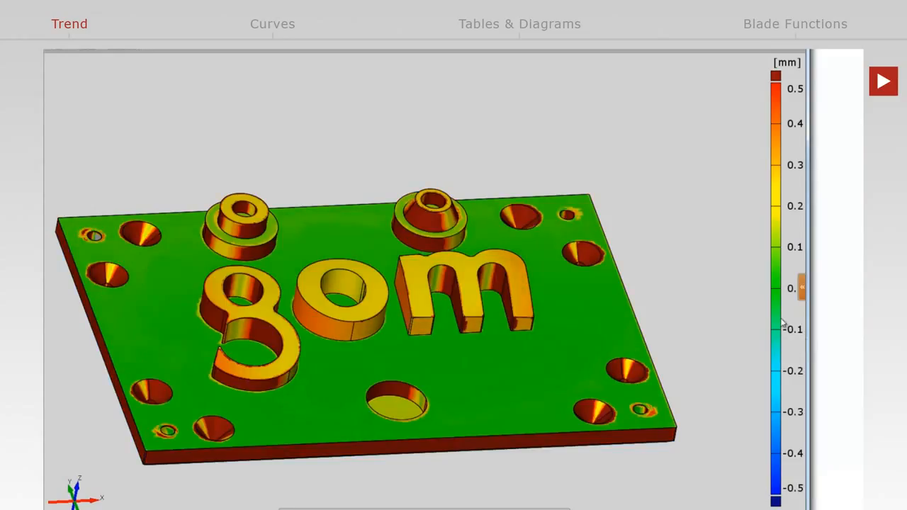
right_click(783, 321)
left_click(801, 397)
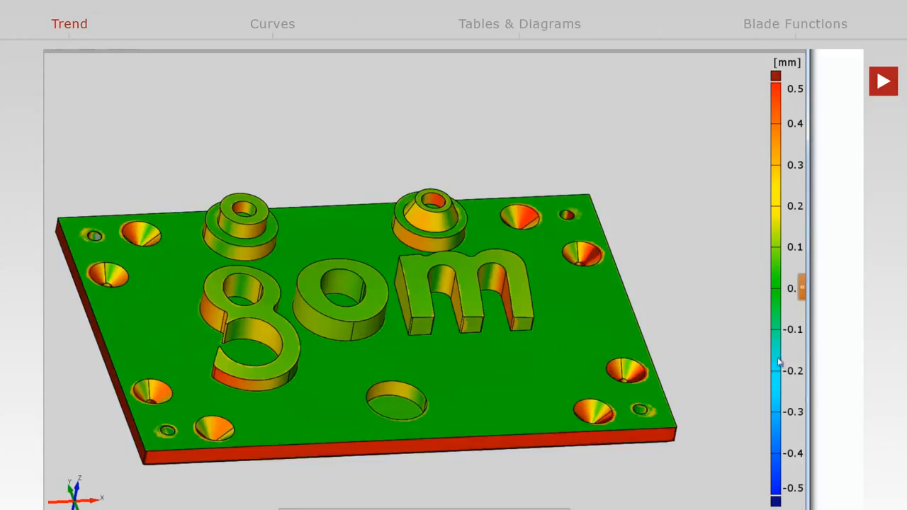
Color the surface comparison by Cpk value and return it to the standard deviation Legend.
right_click(778, 339)
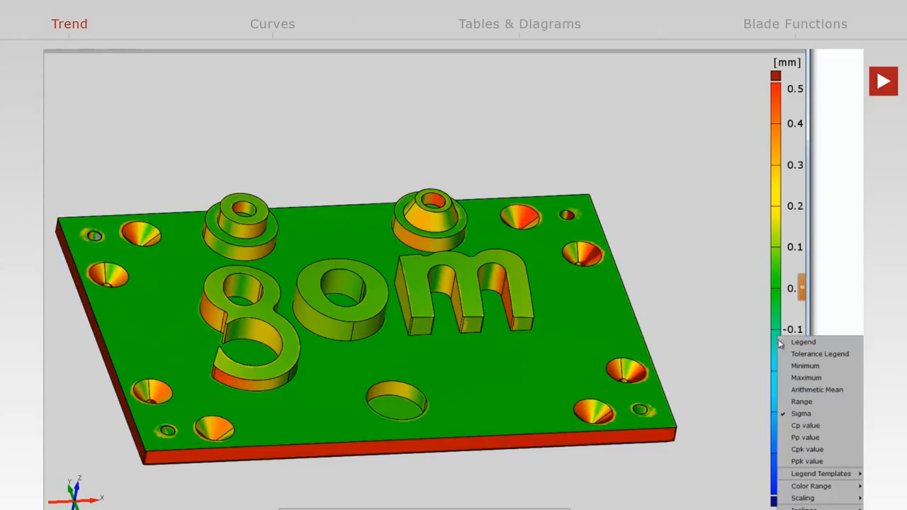
left_click(796, 451)
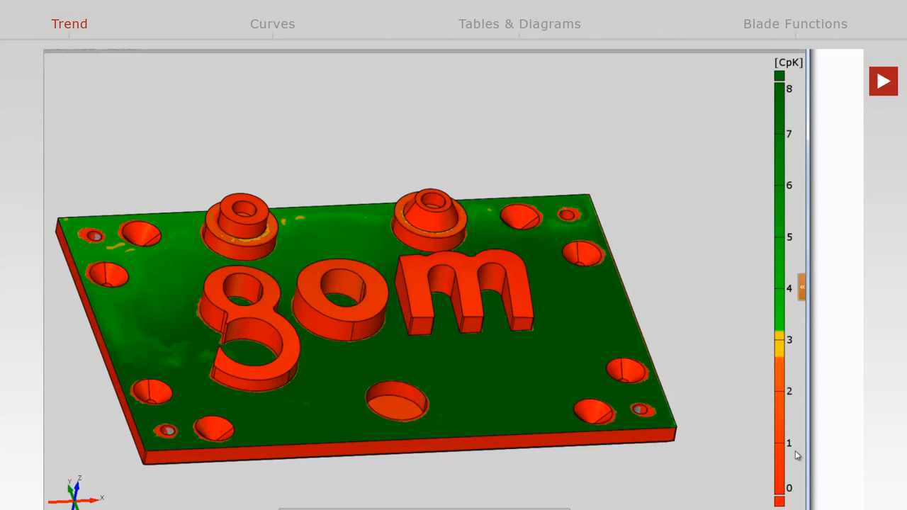
right_click(793, 425)
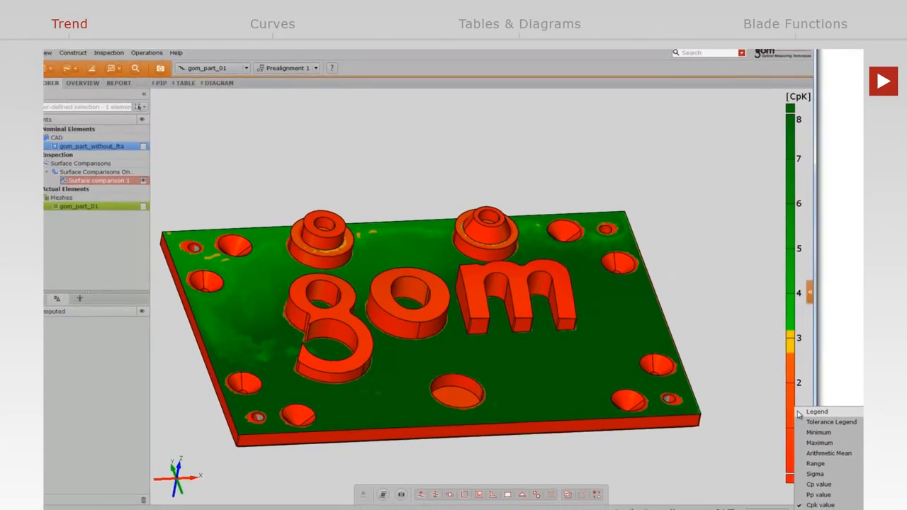
left_click(799, 413)
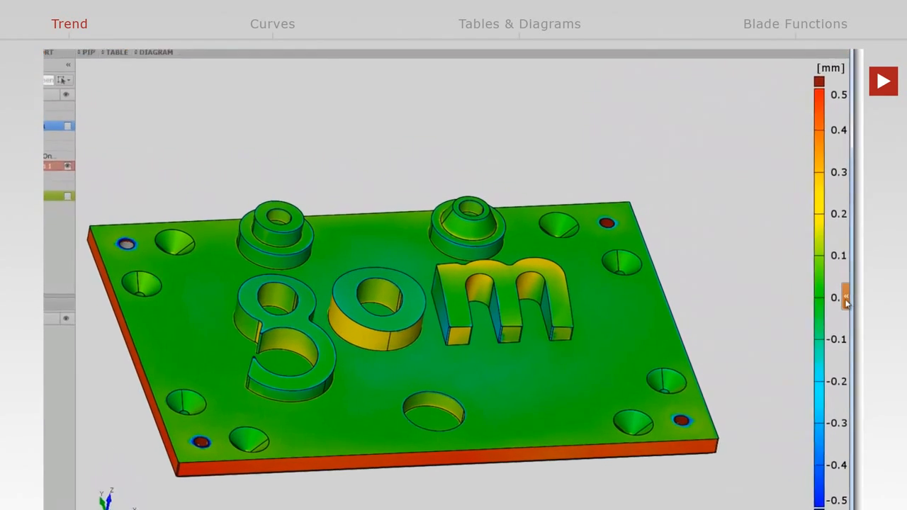
Open the list of measured parts and make gom_part_02 the reference instead of Nominal.
left_click(846, 299)
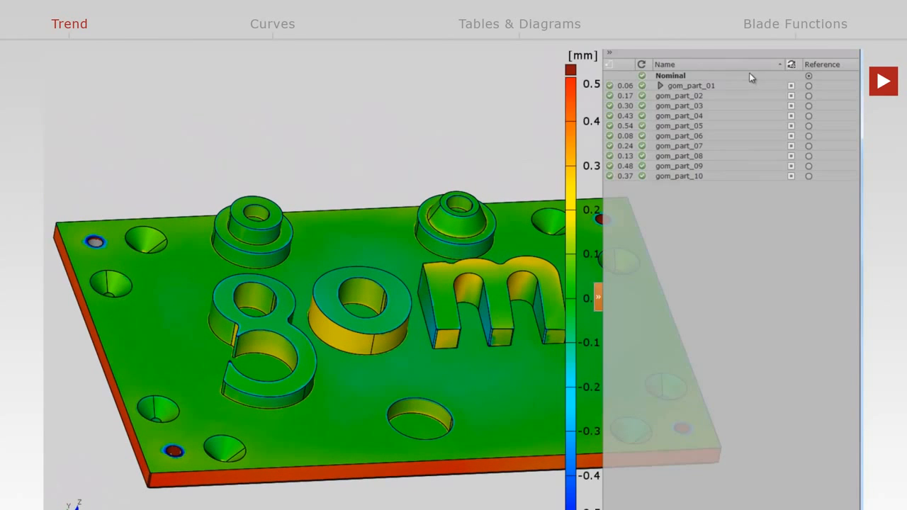
left_click(810, 96)
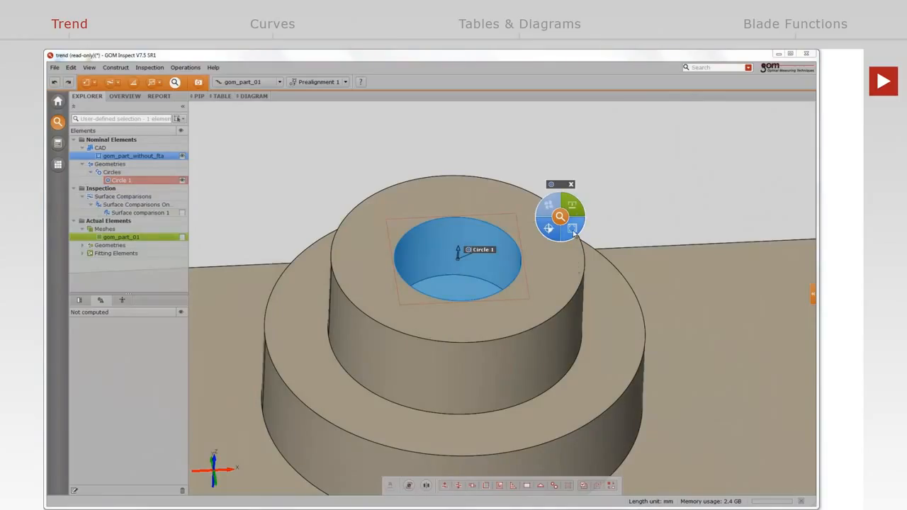
Add a diameter check to Circle 1 and compare its result across the measured parts.
left_click(573, 229)
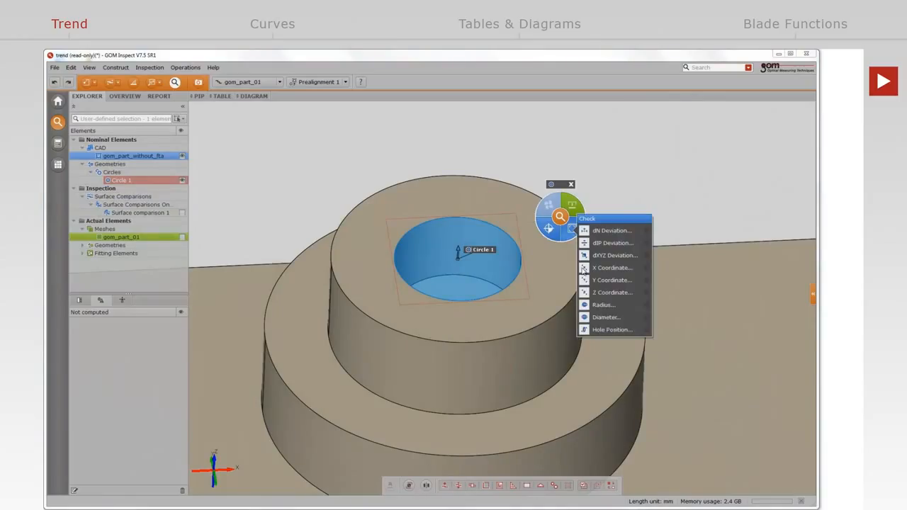
left_click(588, 319)
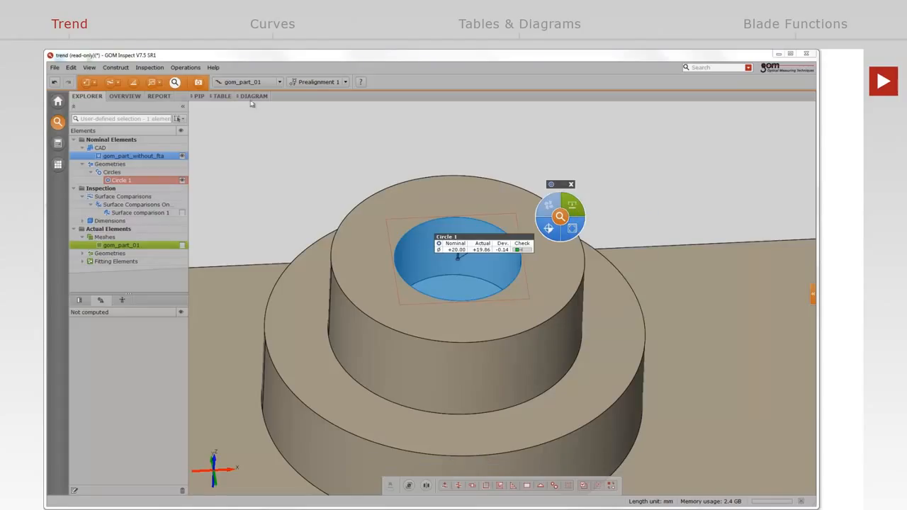
scroll(252, 81, "down", 1)
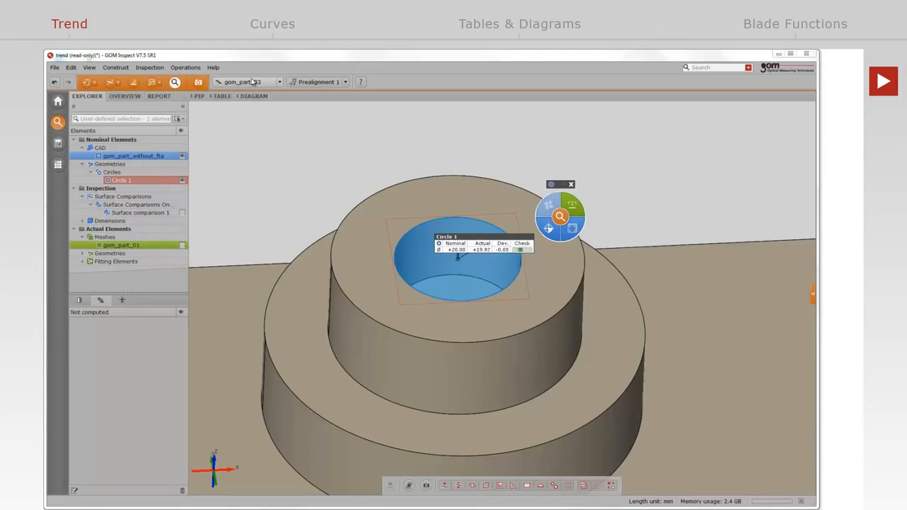
scroll(253, 81, "down", 1)
scroll(252, 82, "down", 2)
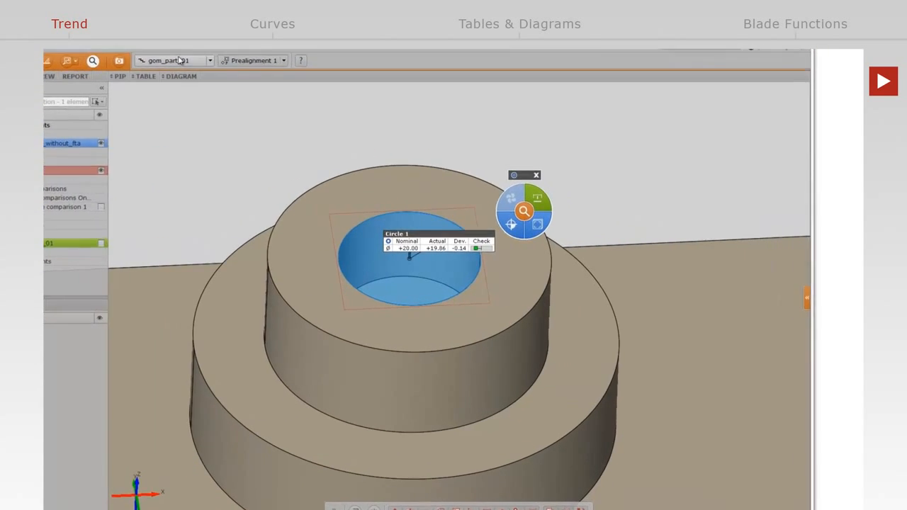
Switch Circle 1's label to the Trend visualization and step through the measured parts.
left_click(526, 211)
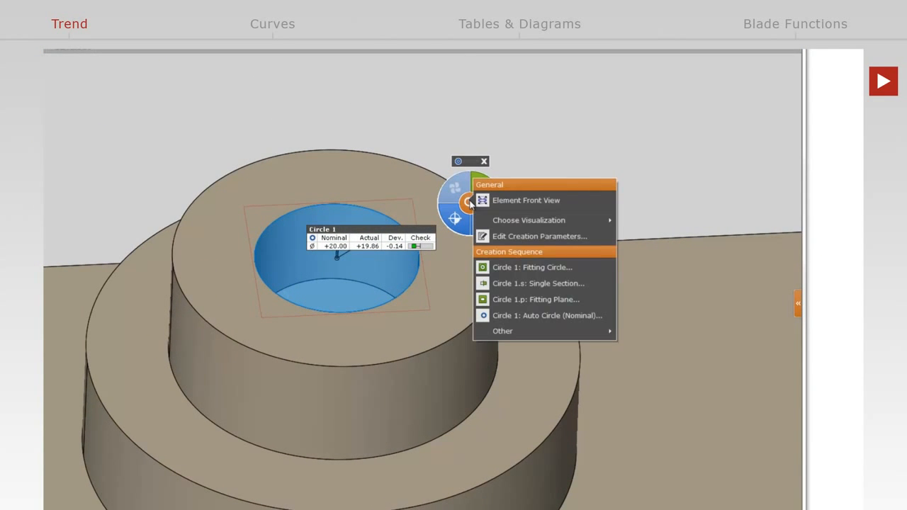
mouse_move(529, 219)
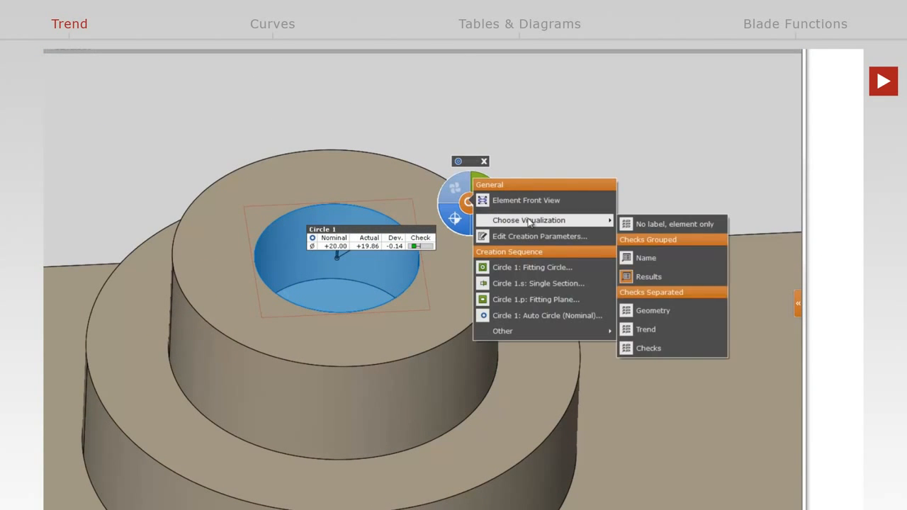
left_click(641, 330)
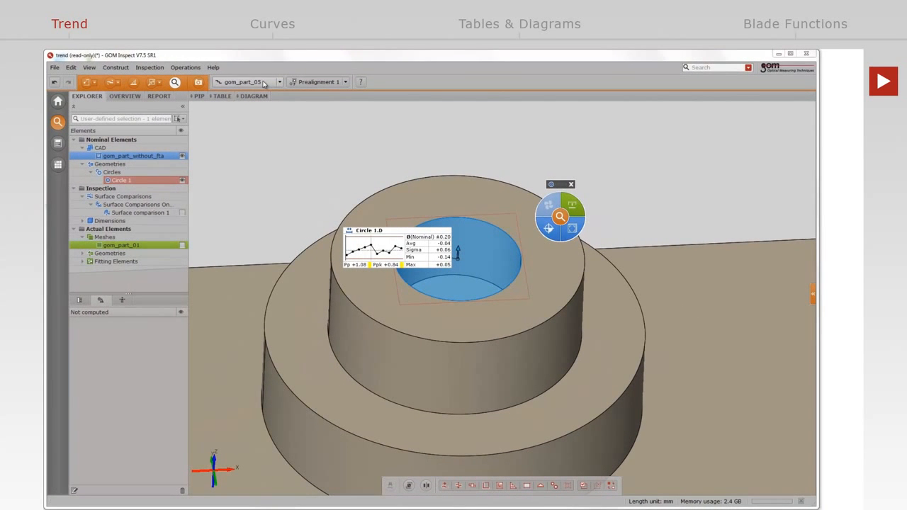
scroll(264, 85, "down", 1)
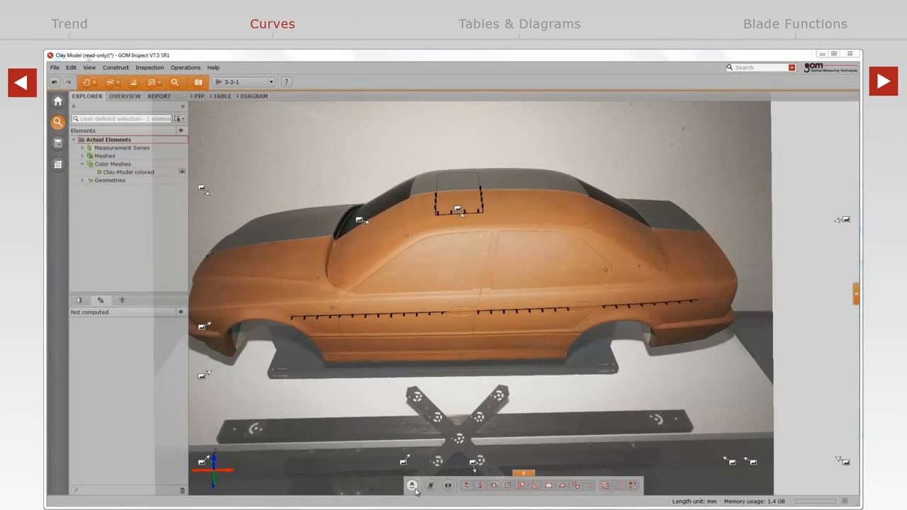
Toggle the measurement photo display for the colored clay car model.
left_click(412, 485)
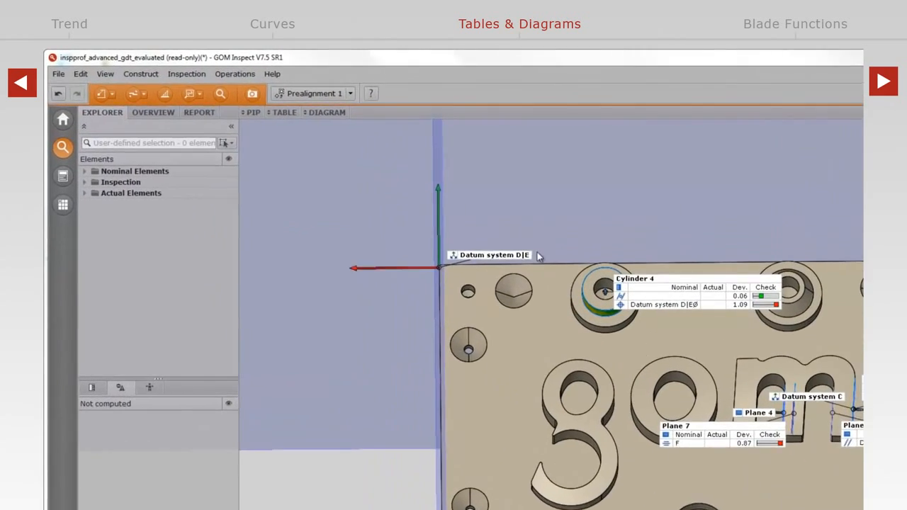
Show the inspection results table in the CSV Export layout.
left_click(338, 127)
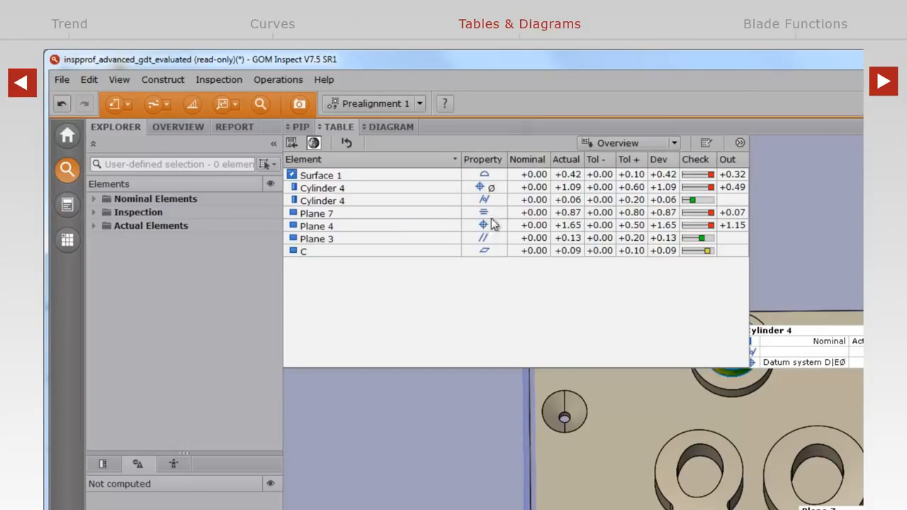
left_click(614, 142)
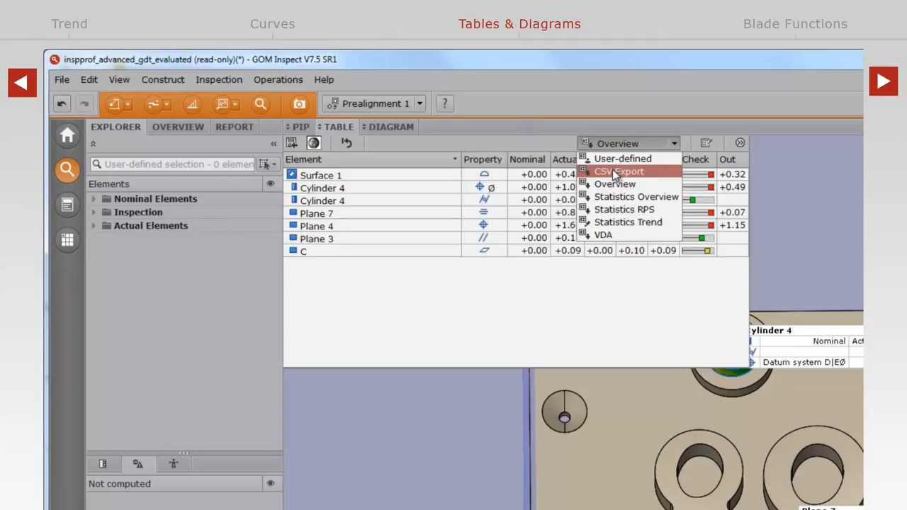
left_click(613, 171)
Preview the Statistics Overview table layout and set the table to the Overview layout.
left_click(619, 144)
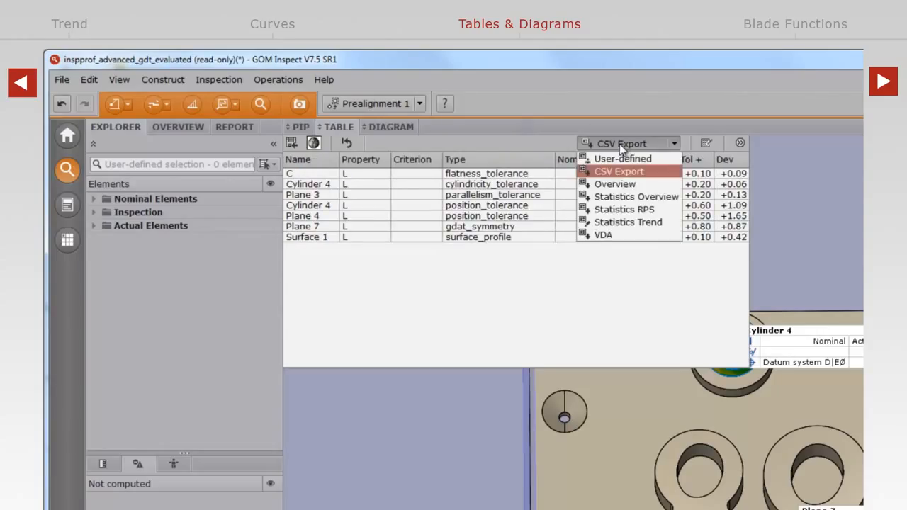
left_click(621, 199)
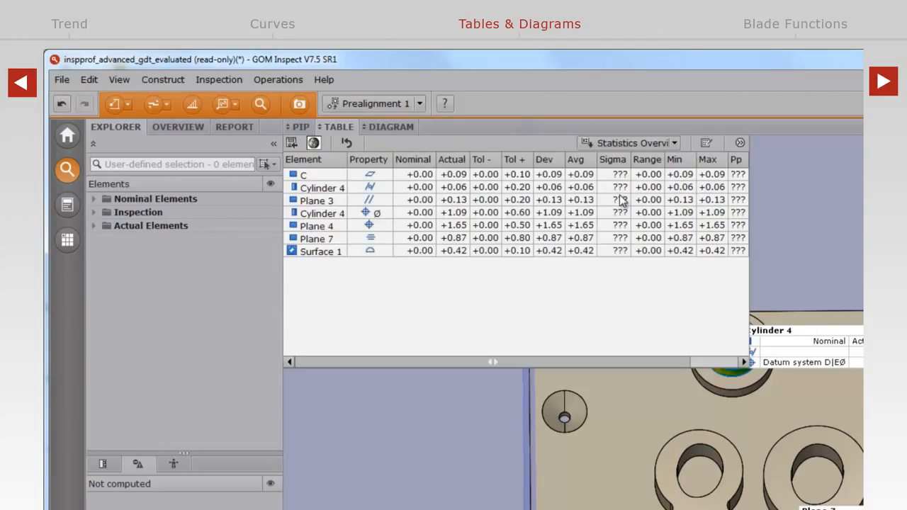
left_click(620, 142)
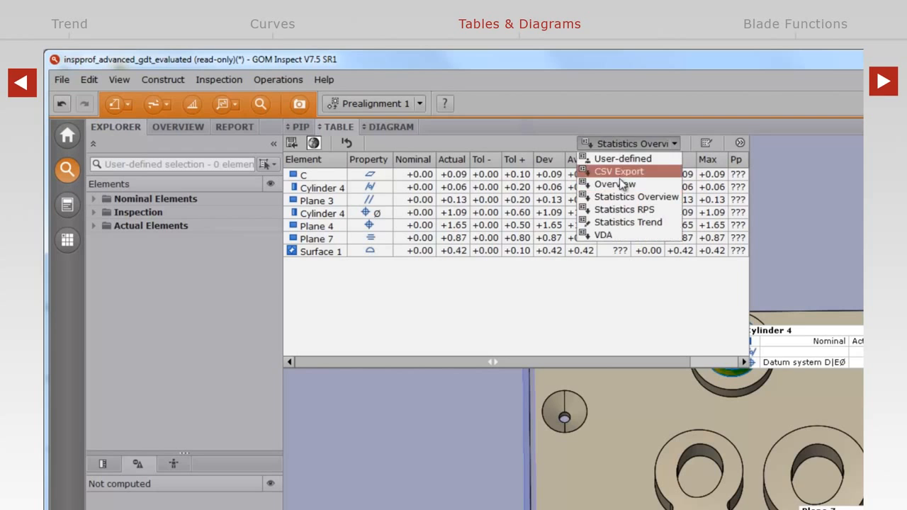
left_click(621, 184)
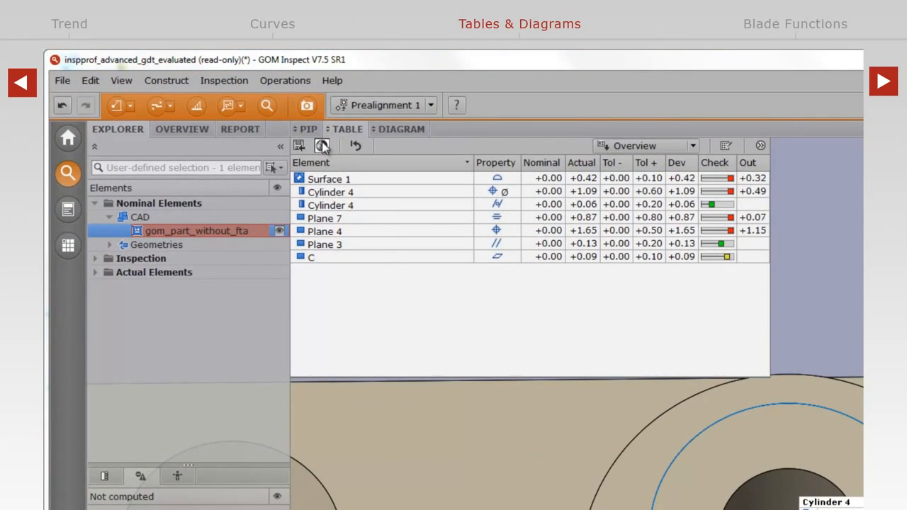
Limit the table to the inspection values of elements in view, and list all inspection values again.
left_click(323, 145)
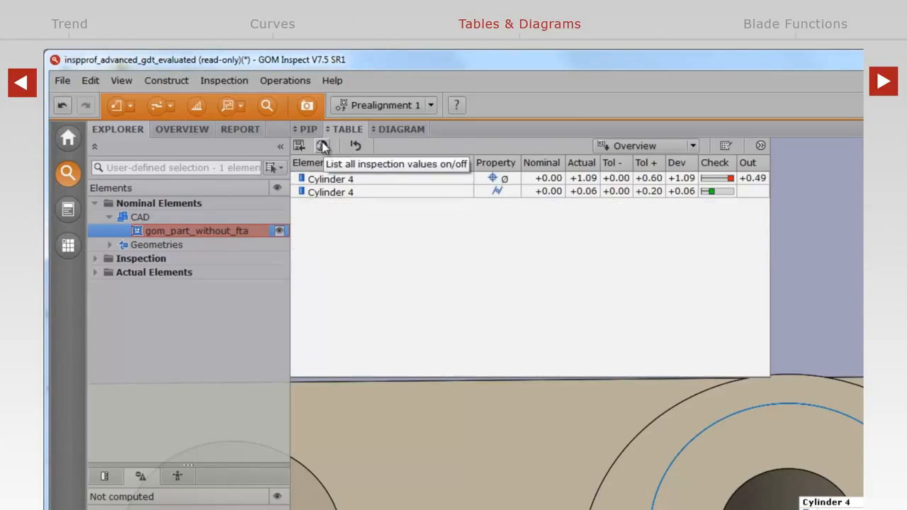
left_click(323, 145)
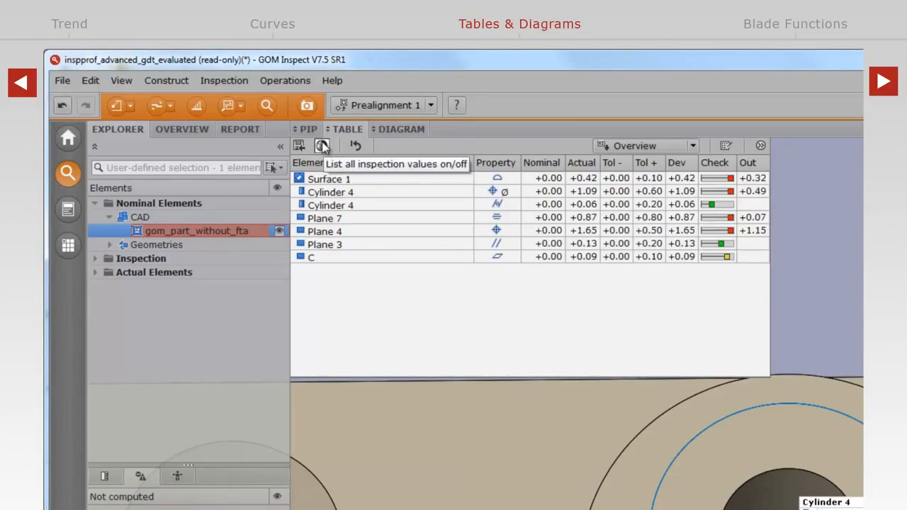
Sort the table by deviation in descending order and export its contents as Overview.csv.
left_click(675, 166)
left_click(677, 166)
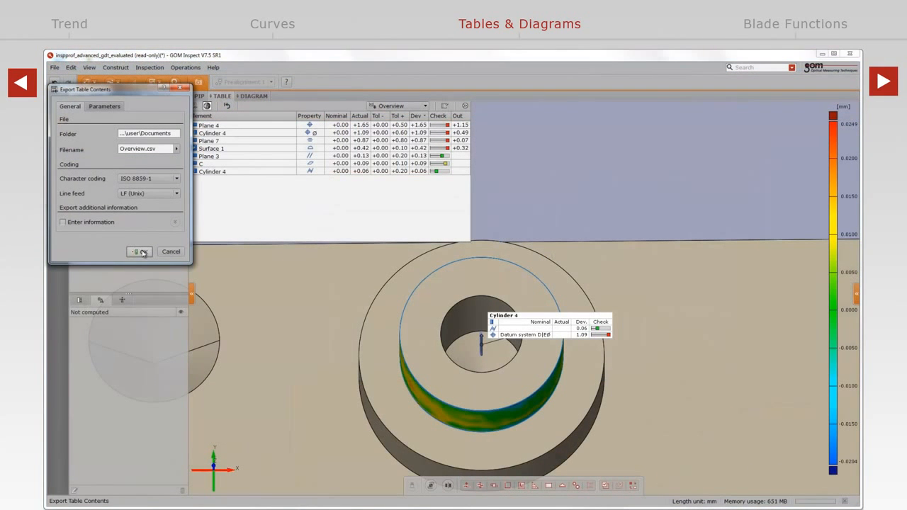
left_click(142, 253)
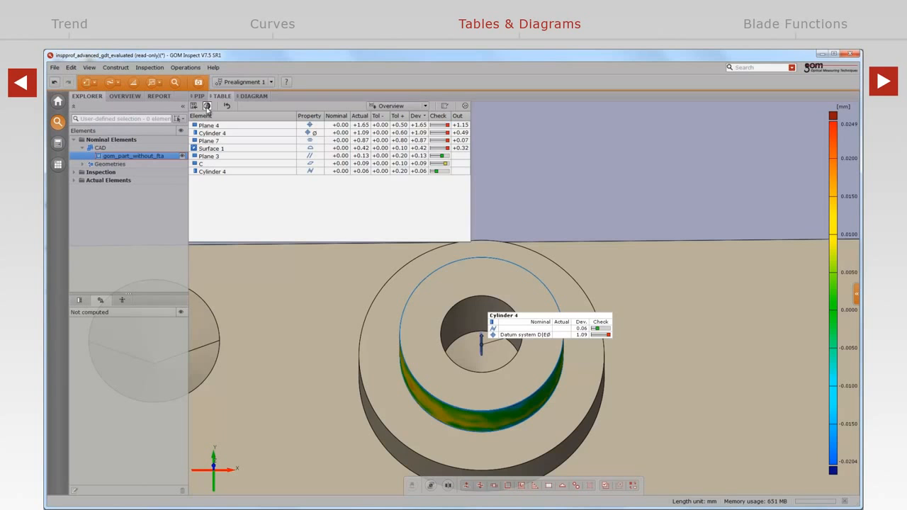
Create a portrait report page with the Table layout, listing only the inspection values of elements in view.
left_click(207, 106)
left_click(199, 81)
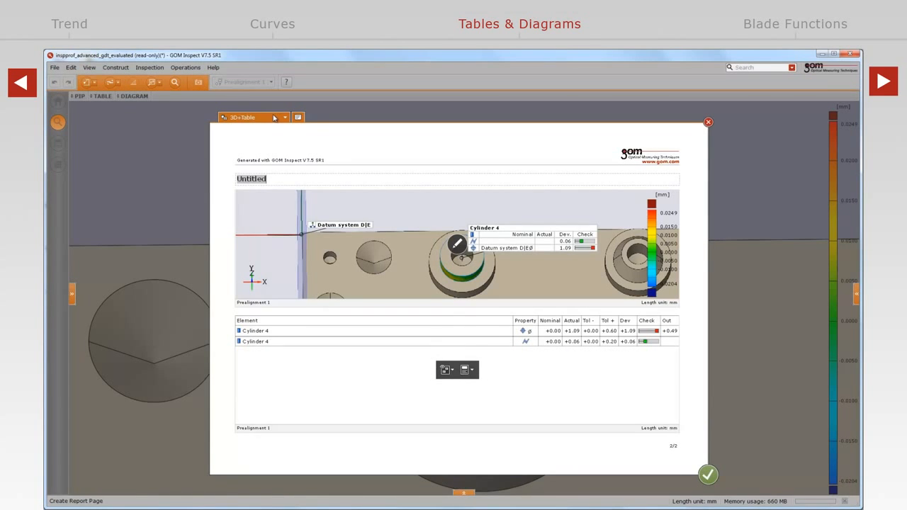
left_click(297, 117)
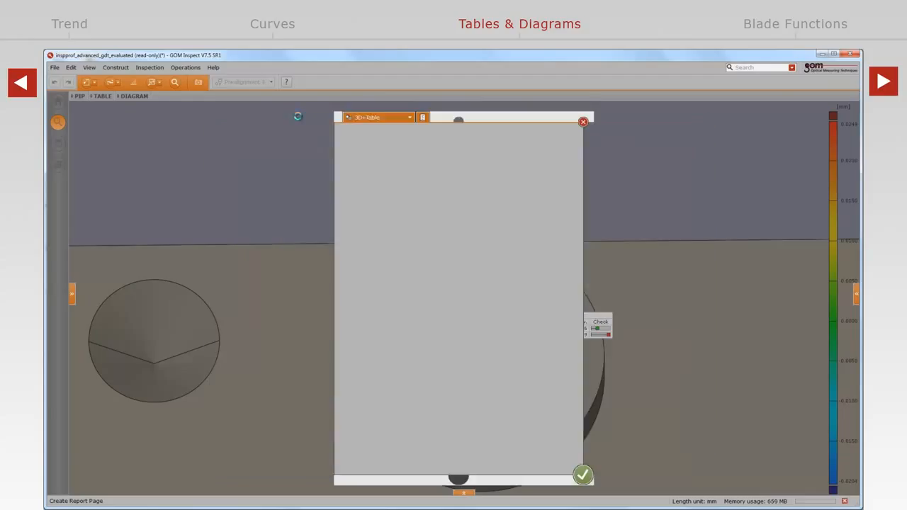
left_click(410, 119)
left_click(395, 152)
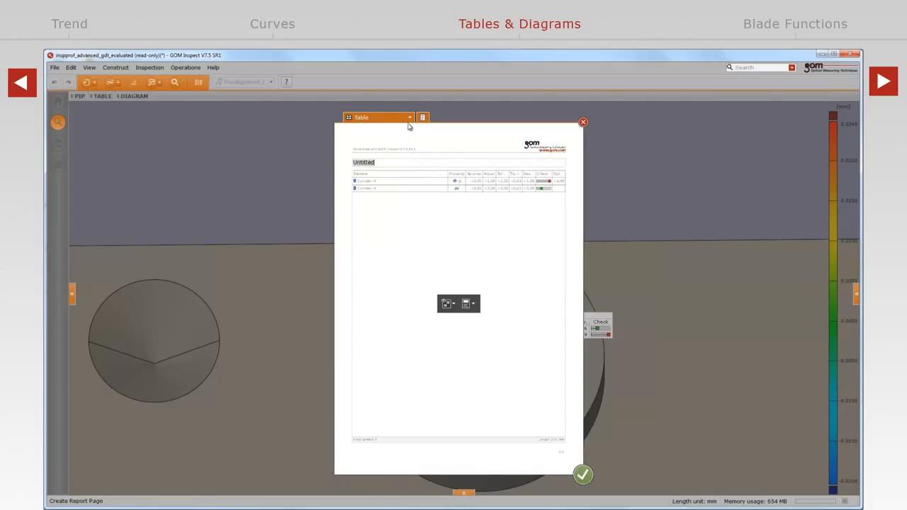
left_click(583, 474)
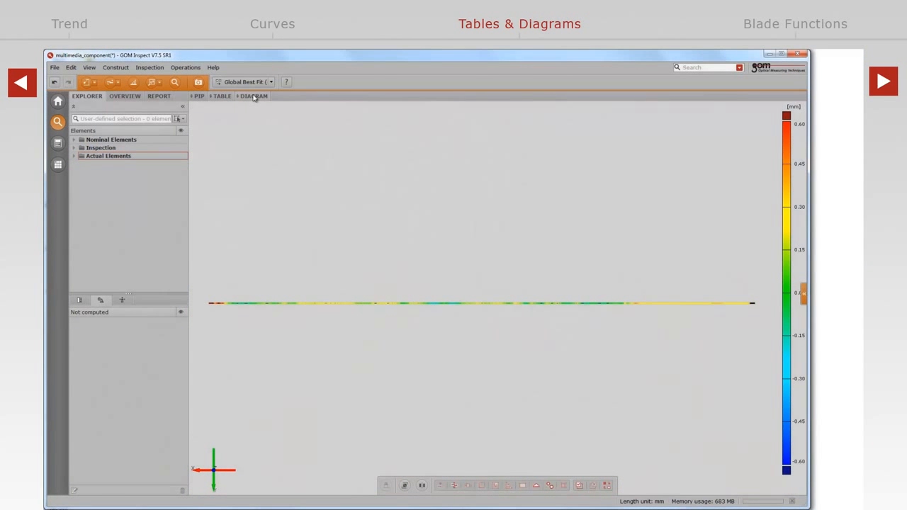
Display the deviation diagram of the multimedia component's section and examine how it follows the 3D view's scale.
left_click(253, 96)
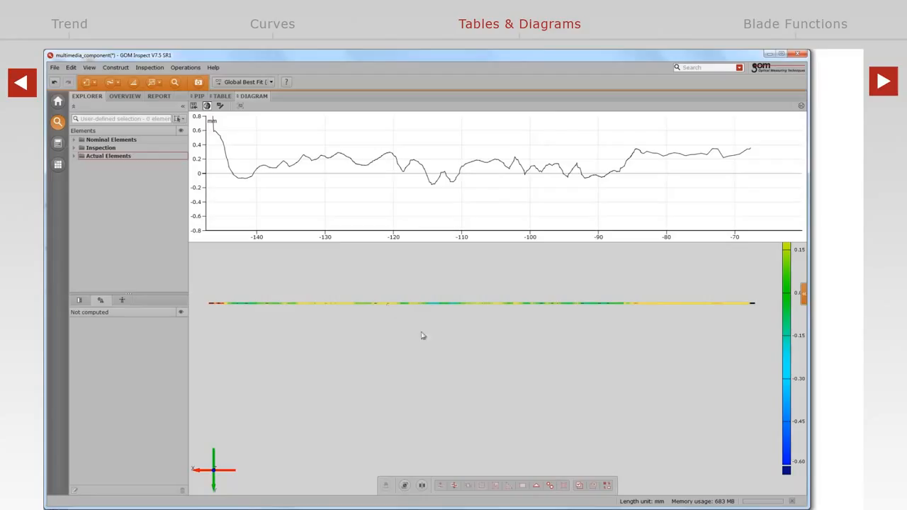
scroll(419, 328, "down", 2)
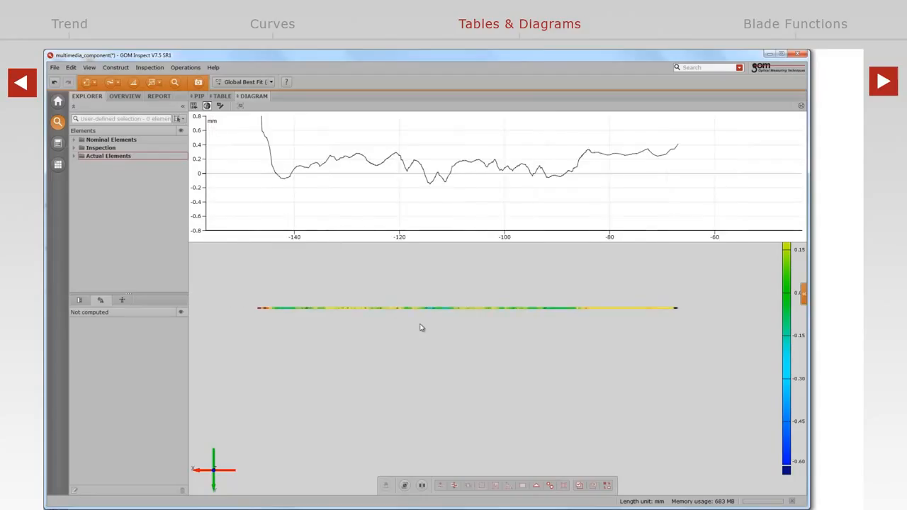
scroll(420, 325, "up", 2)
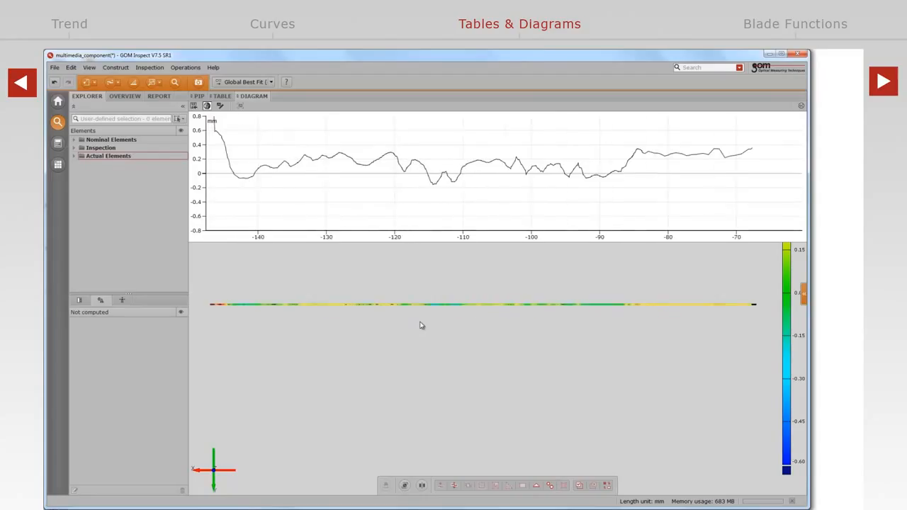
Turn on the tolerance legend for the colour scale of the section's deviation display.
right_click(786, 321)
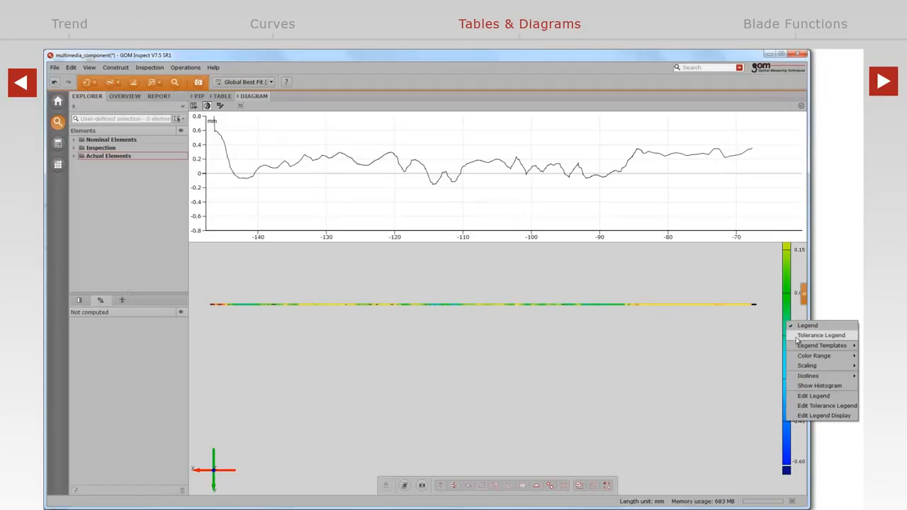
left_click(795, 337)
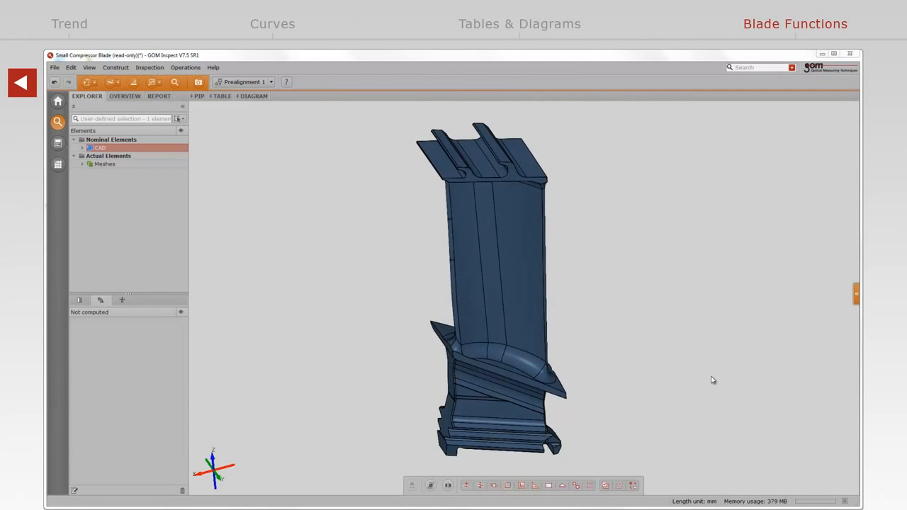
Construct a nominal single section through the whole compressor blade CAD, parallel to Plane Z at 230 mm.
left_click(118, 68)
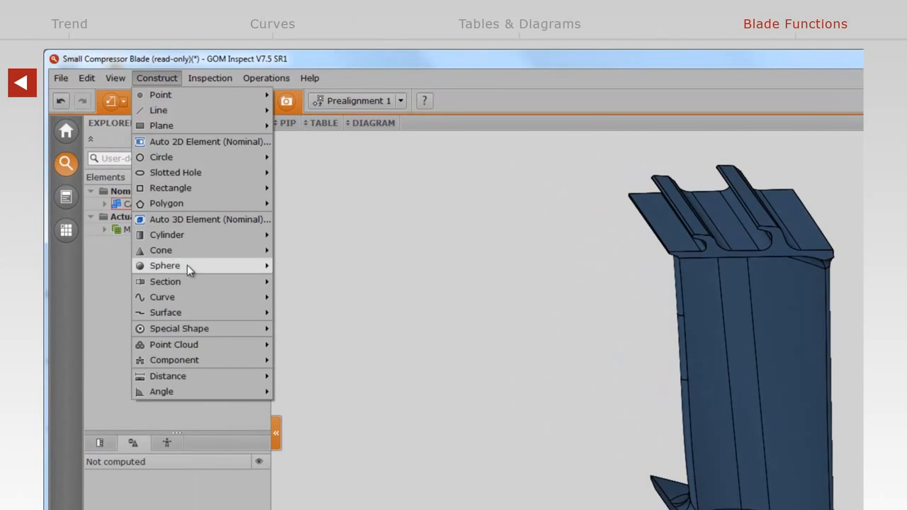
mouse_move(197, 282)
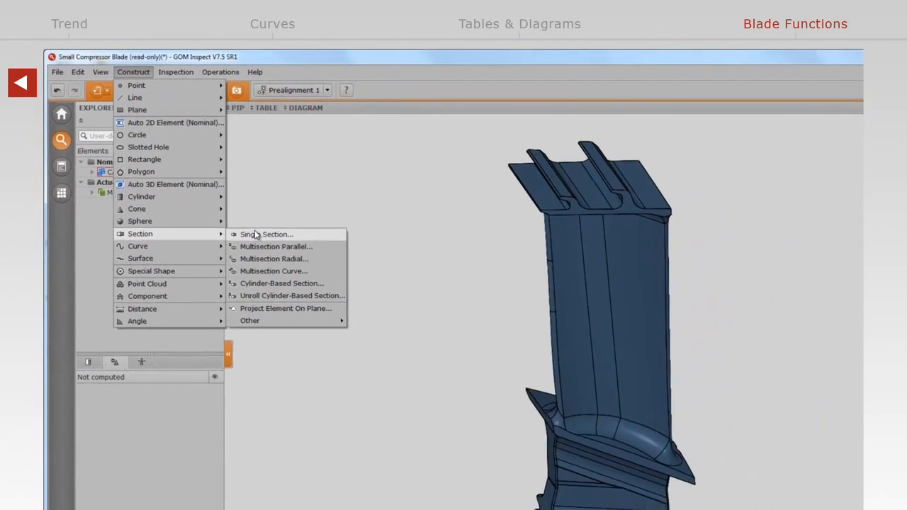
left_click(312, 276)
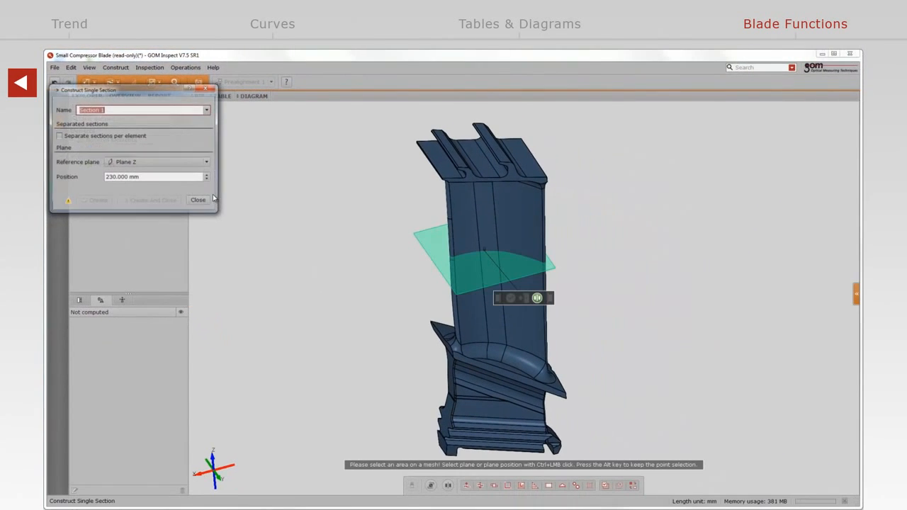
left_click(467, 236)
right_click(467, 236)
left_click(494, 243)
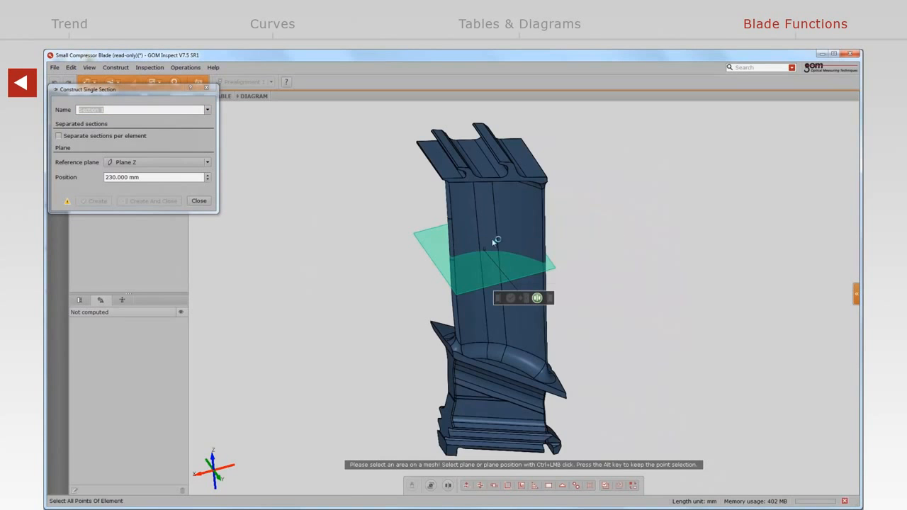
left_click(495, 240)
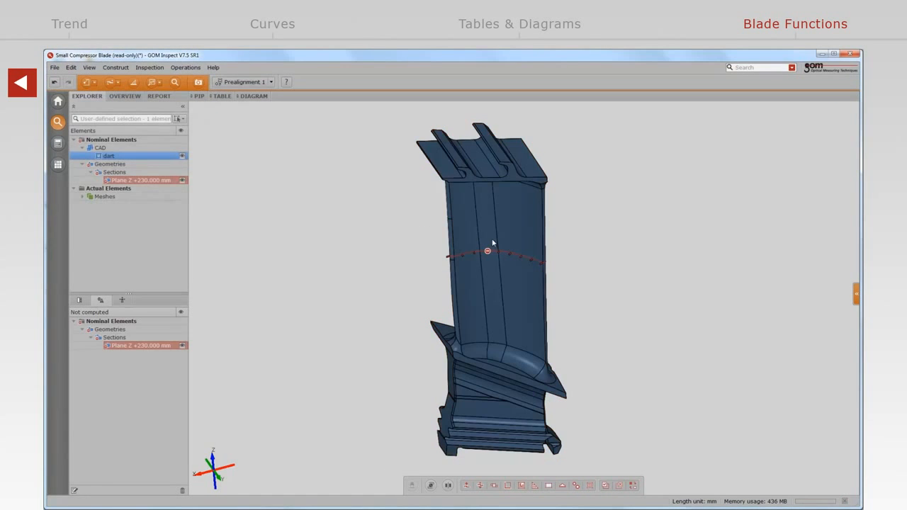
Hide the CAD and assign the Actual Section measuring principle to the blade section, using the actual master mesh.
key("ctrl+h")
key("z")
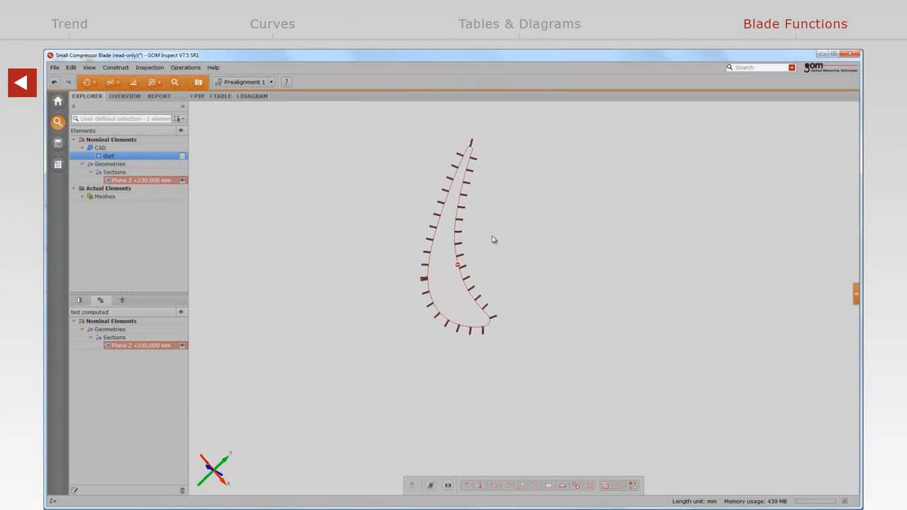
key("i")
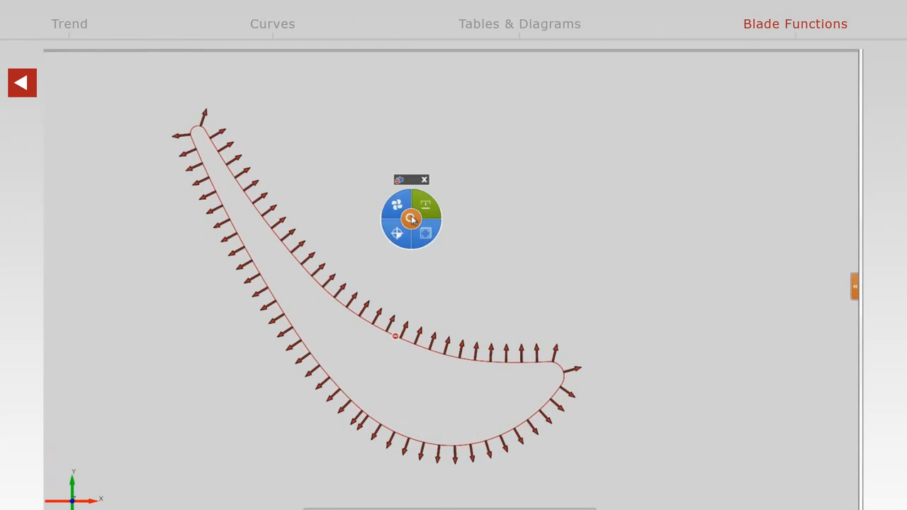
left_click(426, 205)
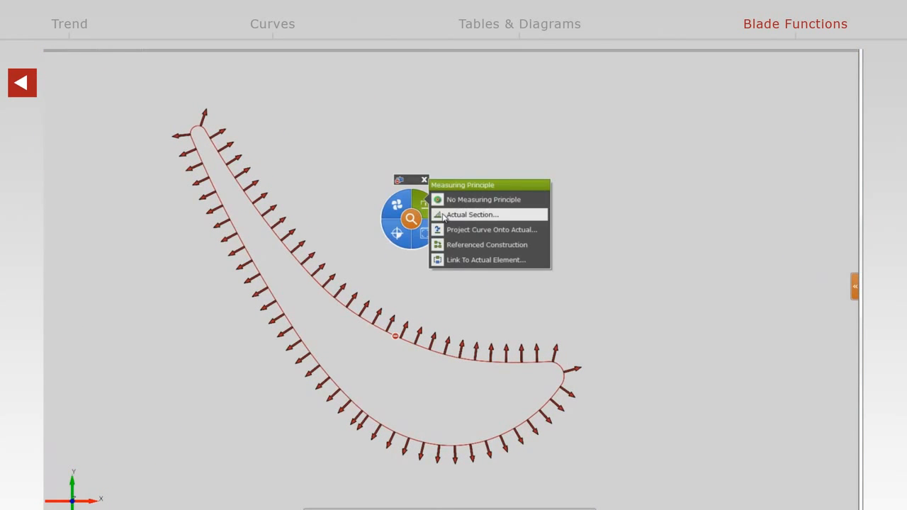
left_click(468, 215)
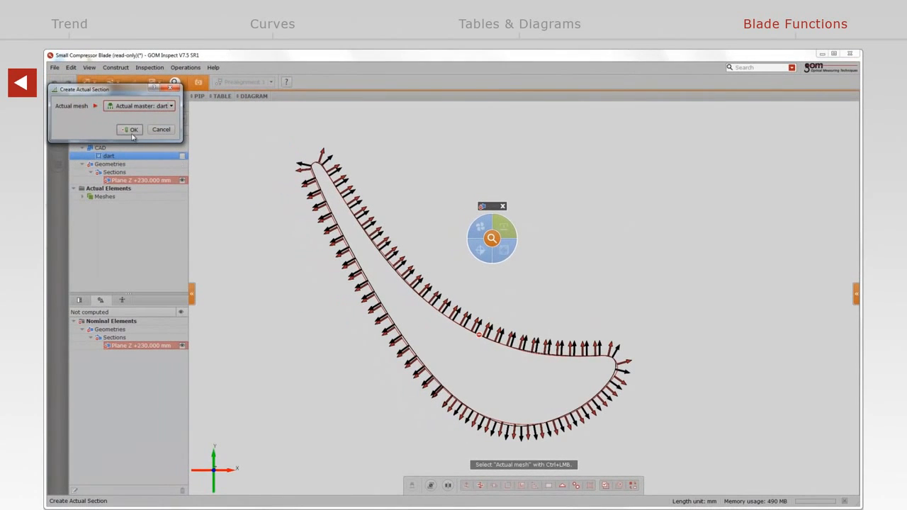
left_click(130, 129)
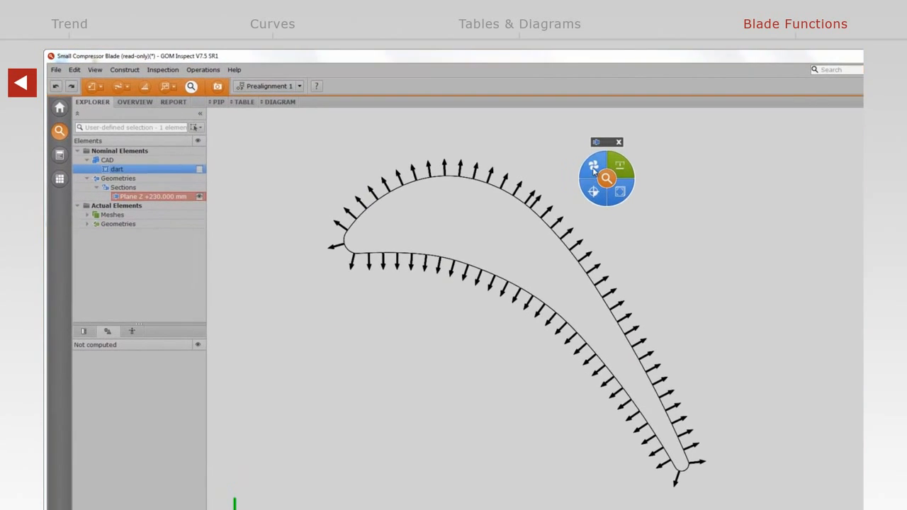
Create the profile mean line of the blade section with a maximum angle of 5.00 deg.
left_click(530, 153)
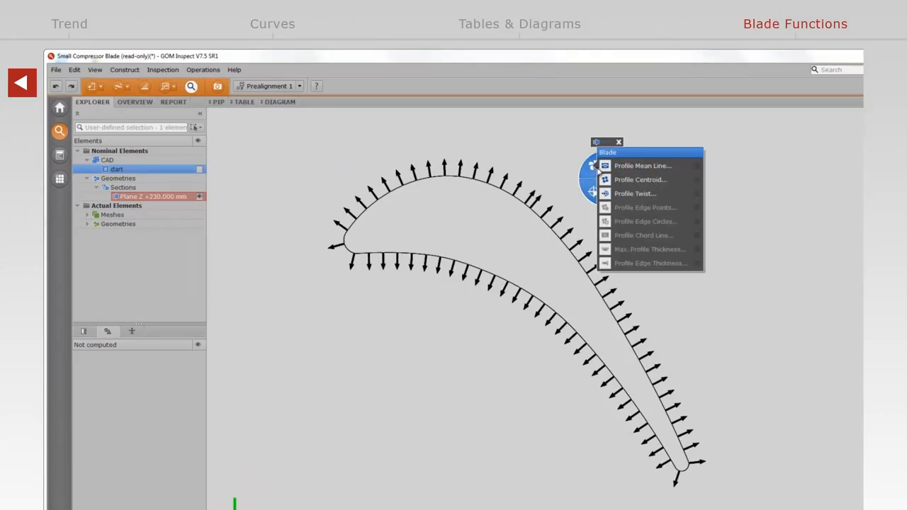
left_click(608, 166)
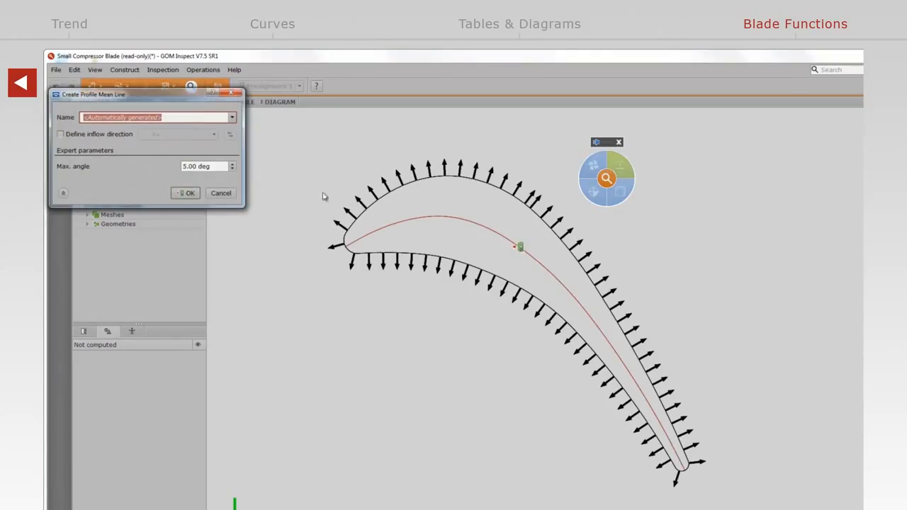
left_click(186, 193)
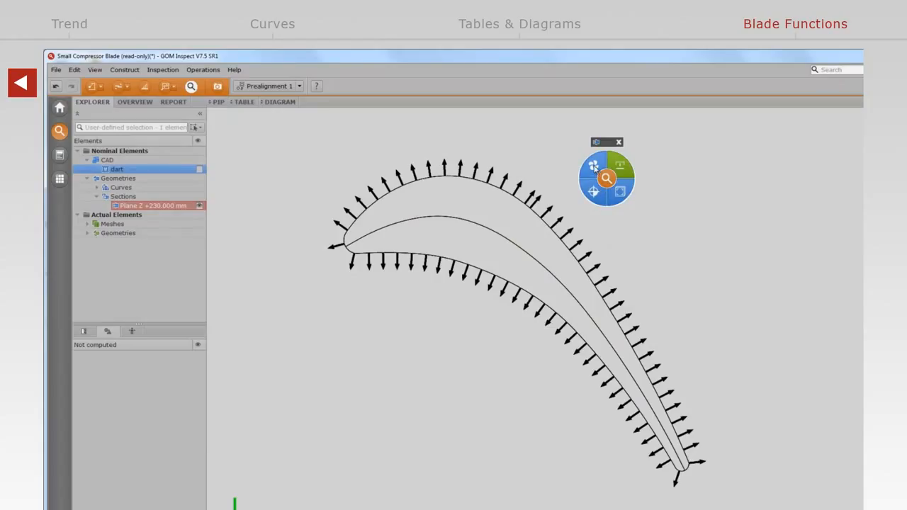
Create profile edge circles at both the leading and trailing edges of the blade section.
left_click(594, 167)
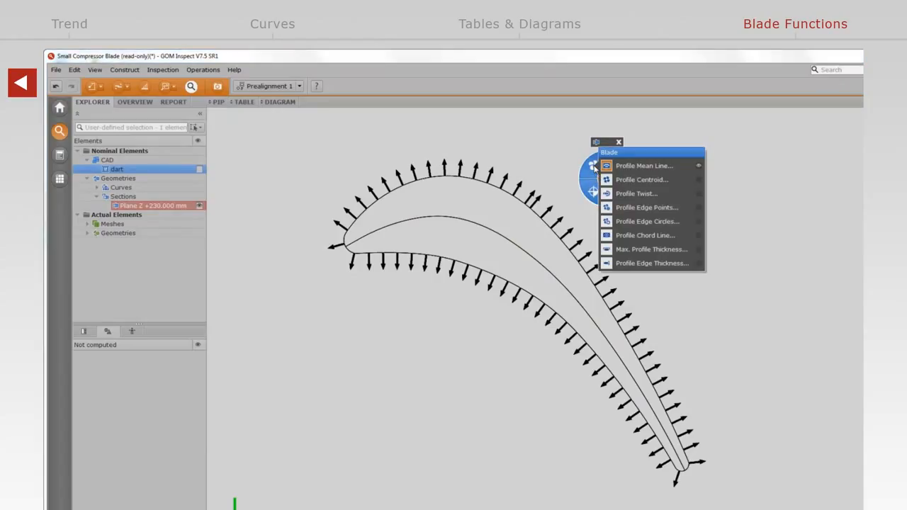
left_click(623, 222)
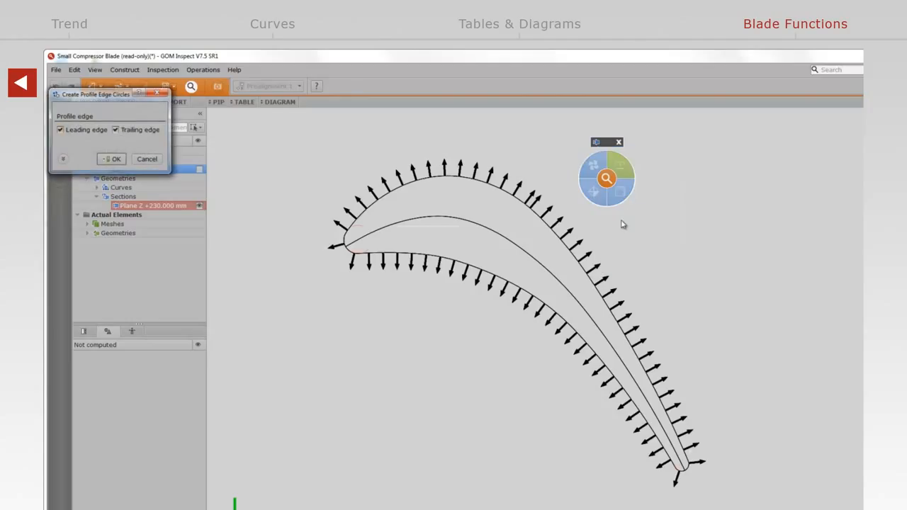
left_click(114, 158)
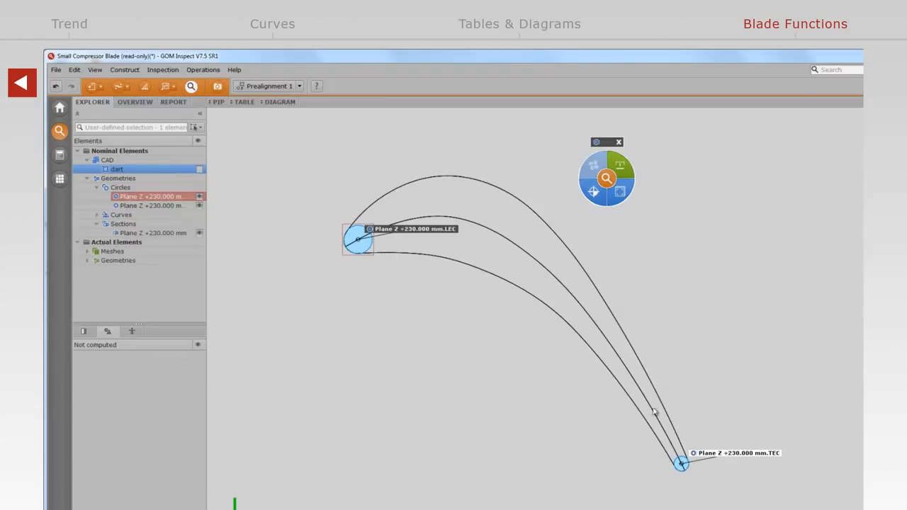
Add a dimensional check to the leading and trailing edge circles together.
left_click(681, 463, "ctrl")
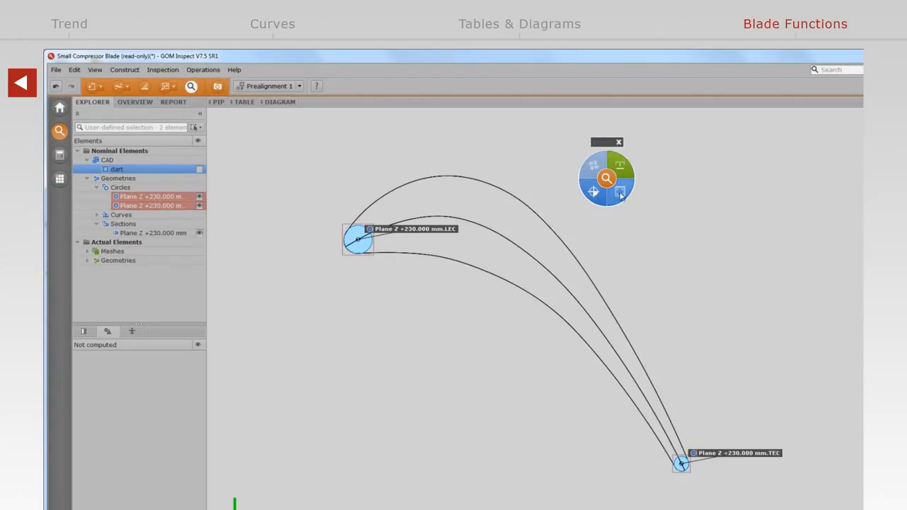
left_click(620, 192)
left_click(641, 289)
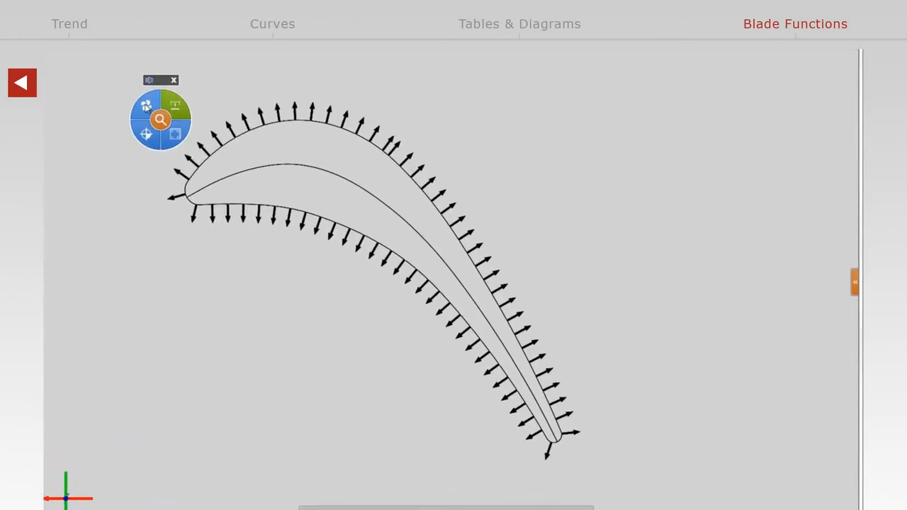
Create the profile edge points at the leading and trailing edges of the blade section.
left_click(282, 151)
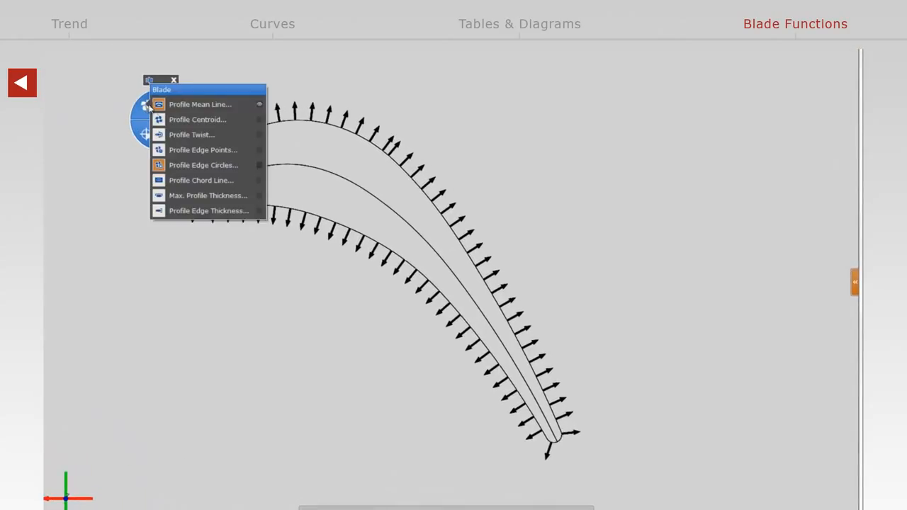
left_click(172, 151)
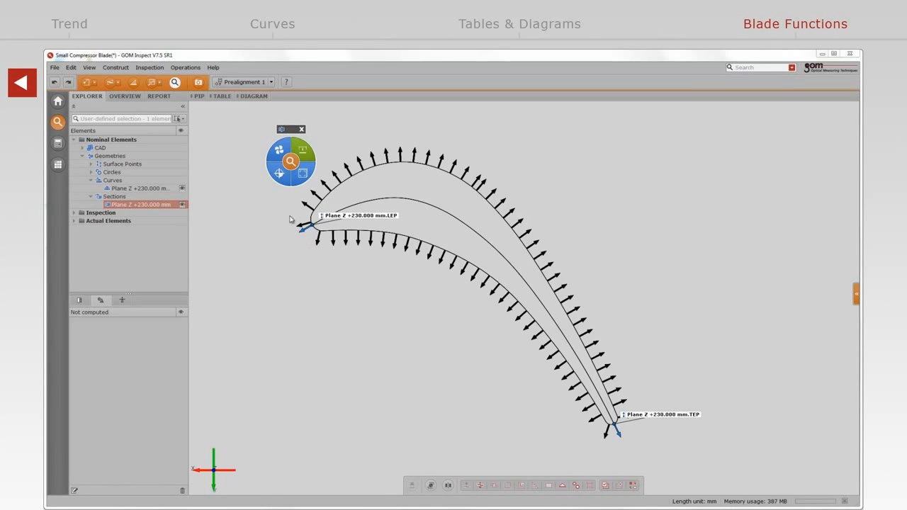
left_click(291, 247)
Construct a 2-directions flow inlet angle between the leading edge point's normal and the X+ direction.
scroll(290, 245, "up", 5)
right_click_drag(348, 300, 382, 409)
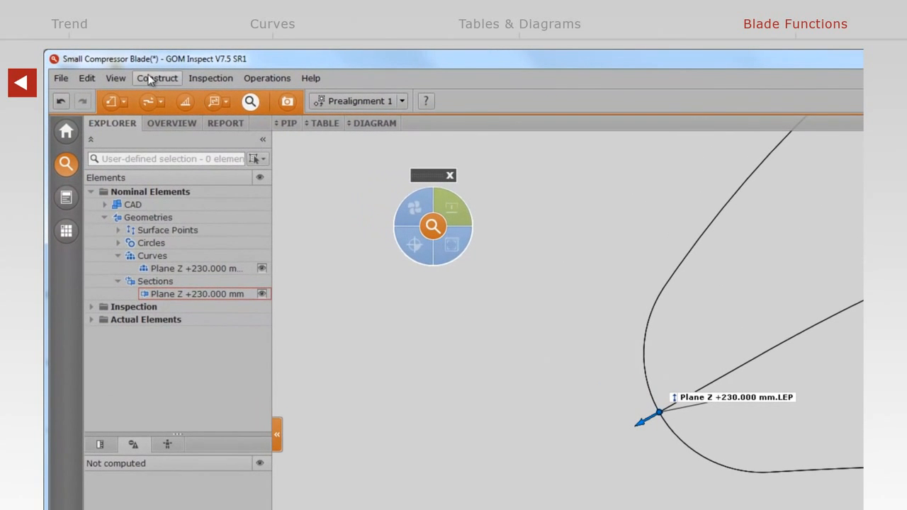
left_click(106, 65)
mouse_move(208, 391)
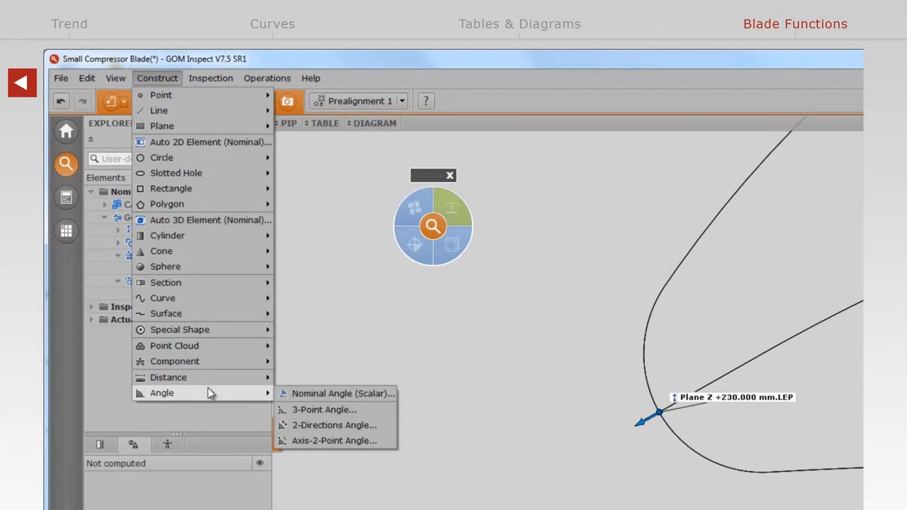
left_click(304, 426)
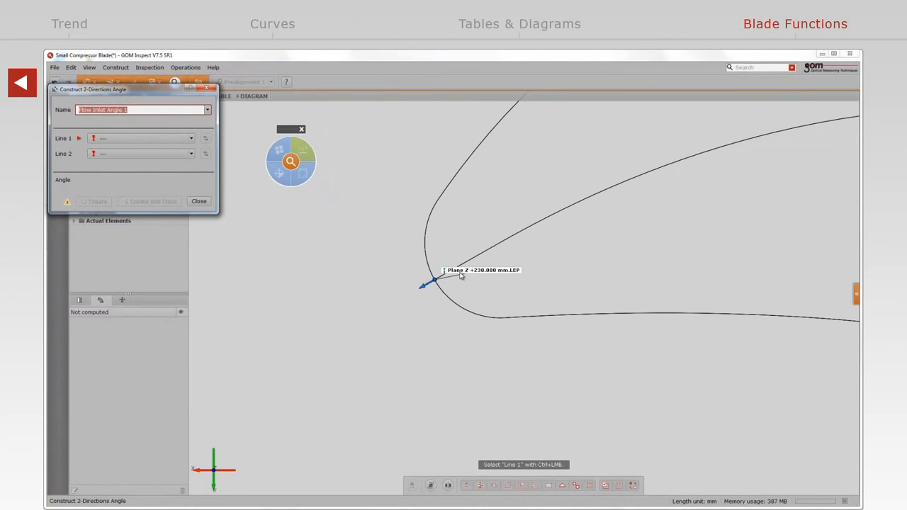
left_click(460, 275, "ctrl")
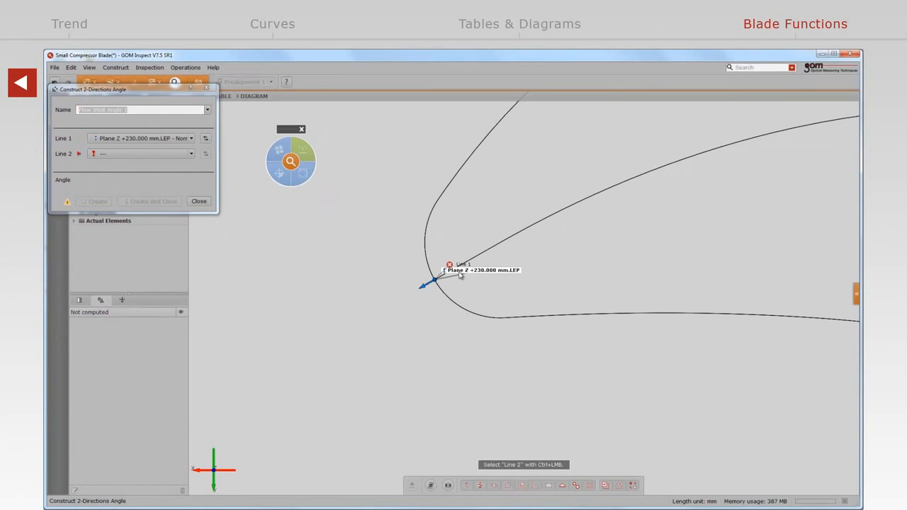
left_click(151, 157)
left_click(133, 177)
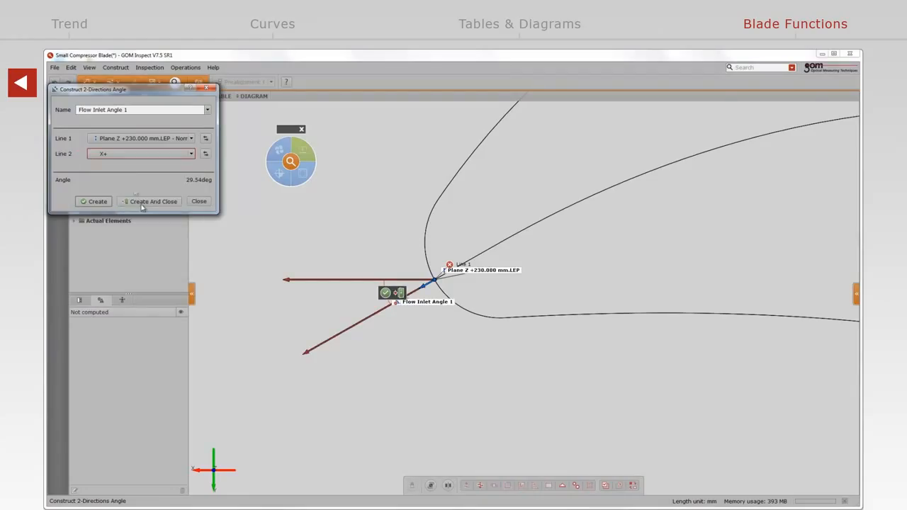
left_click(144, 202)
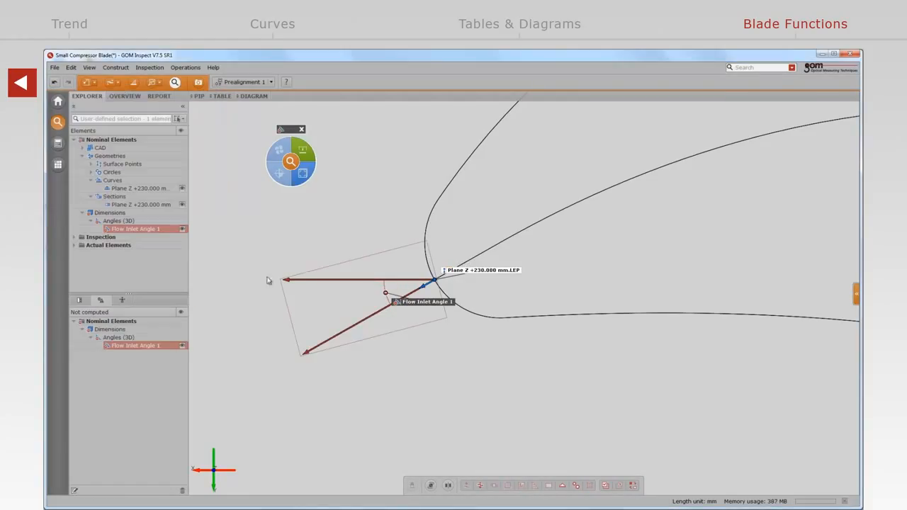
Assign the Referenced Construction measuring principle to the flow inlet angle and add an XY Angle check.
left_click(303, 150)
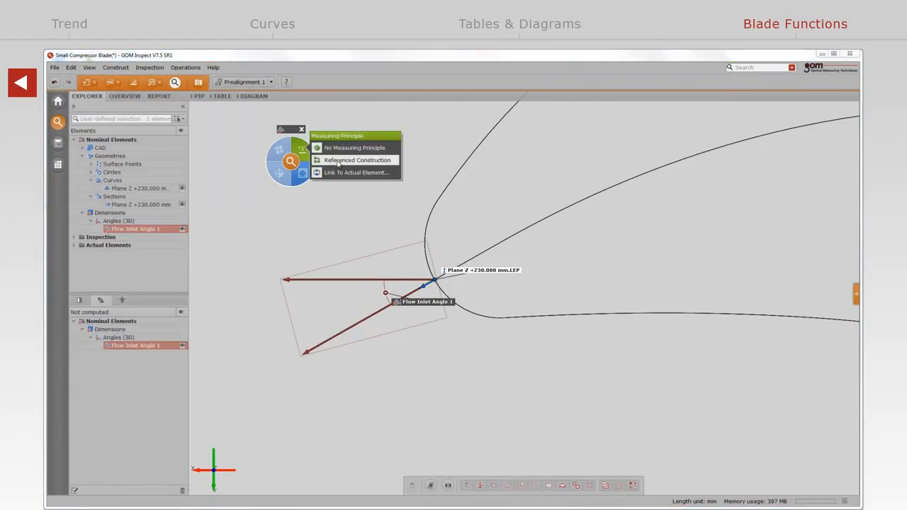
left_click(338, 160)
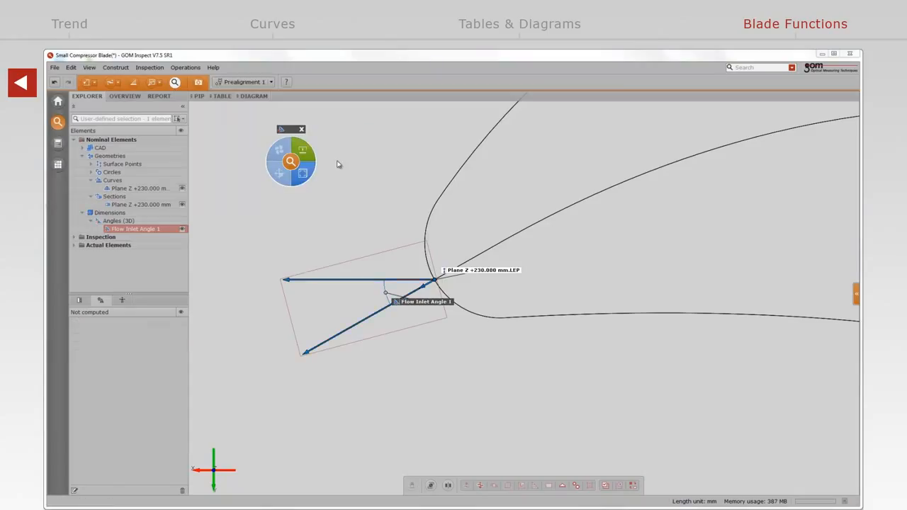
left_click(302, 178)
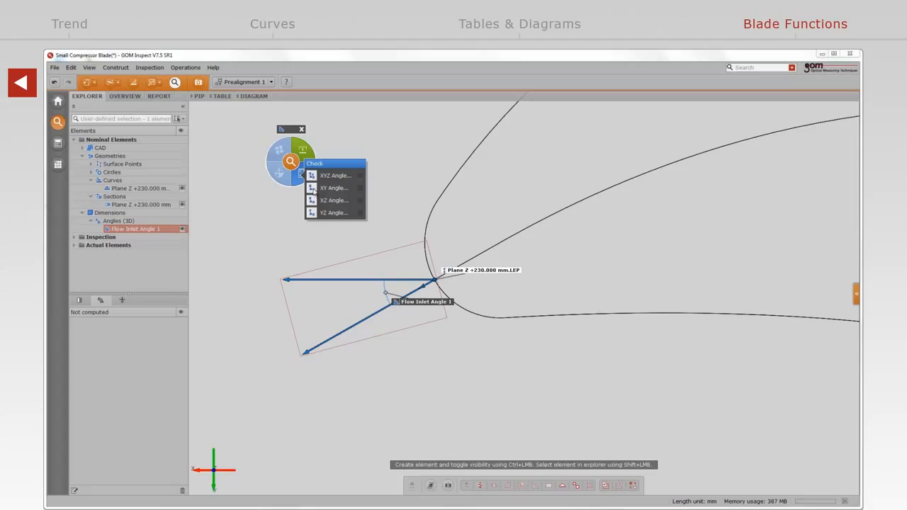
left_click(314, 190)
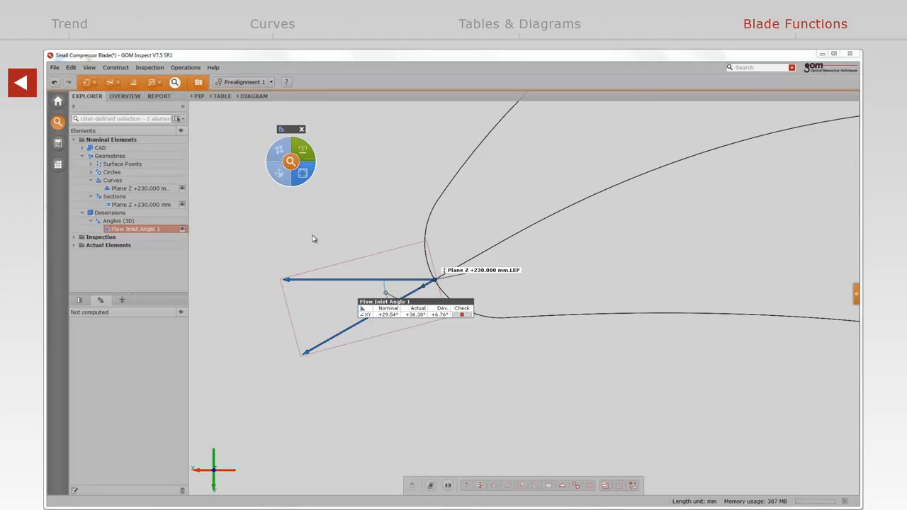
scroll(318, 246, "down", 5)
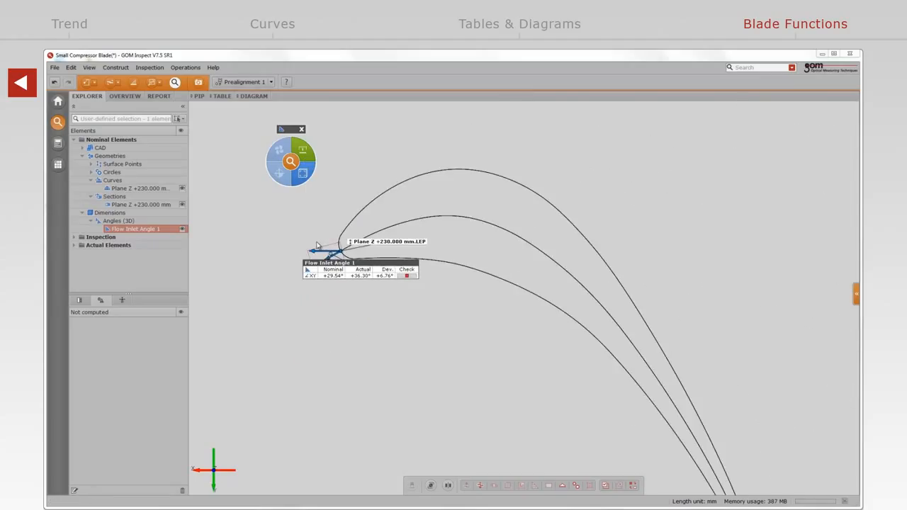